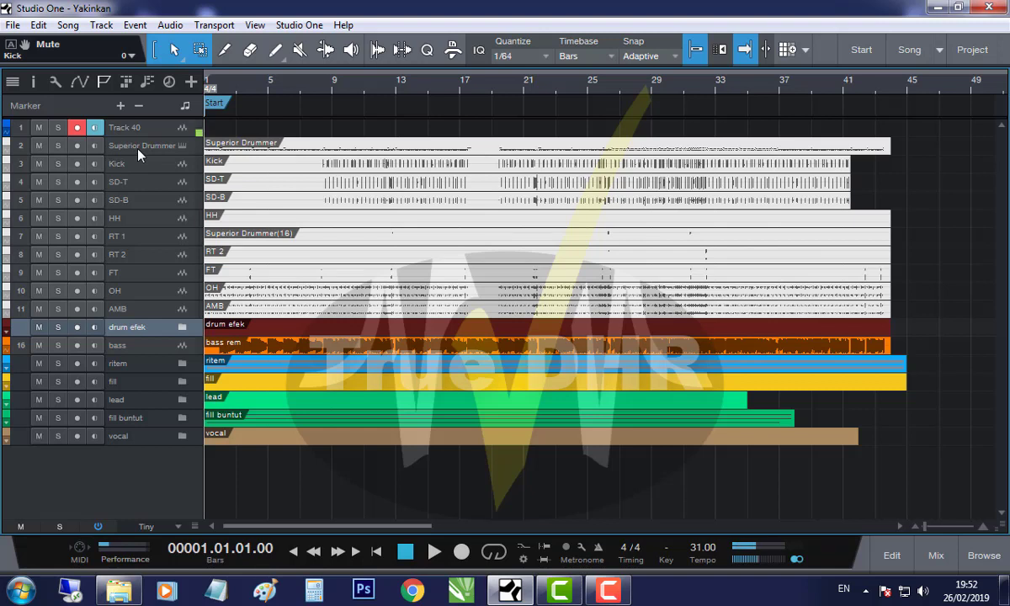
# Step: Add one folder track named DRUM directly below the Superior Drummer track
pyautogui.click(150, 146)
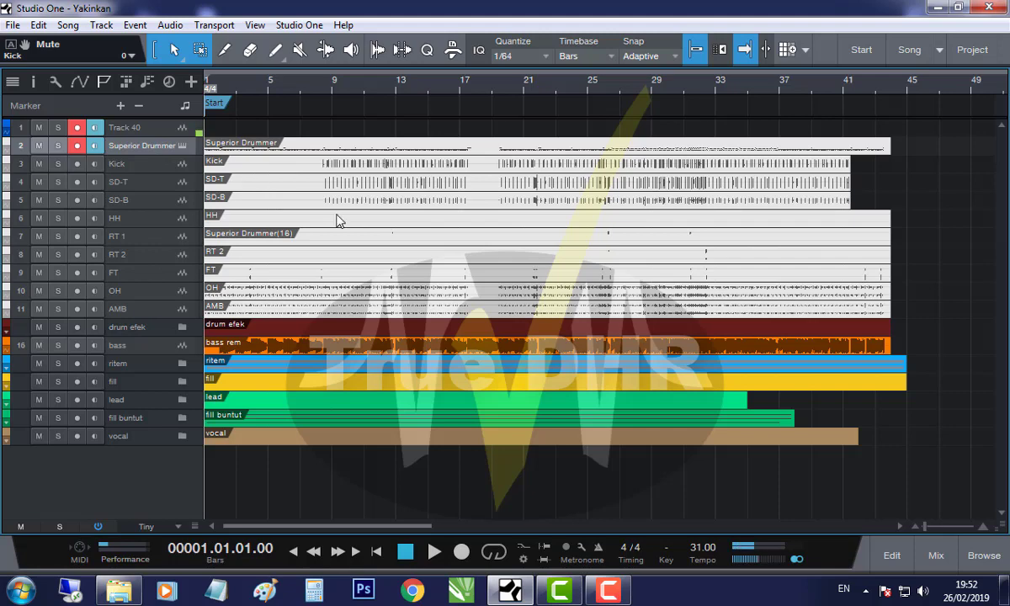
pyautogui.click(106, 27)
pyautogui.click(135, 45)
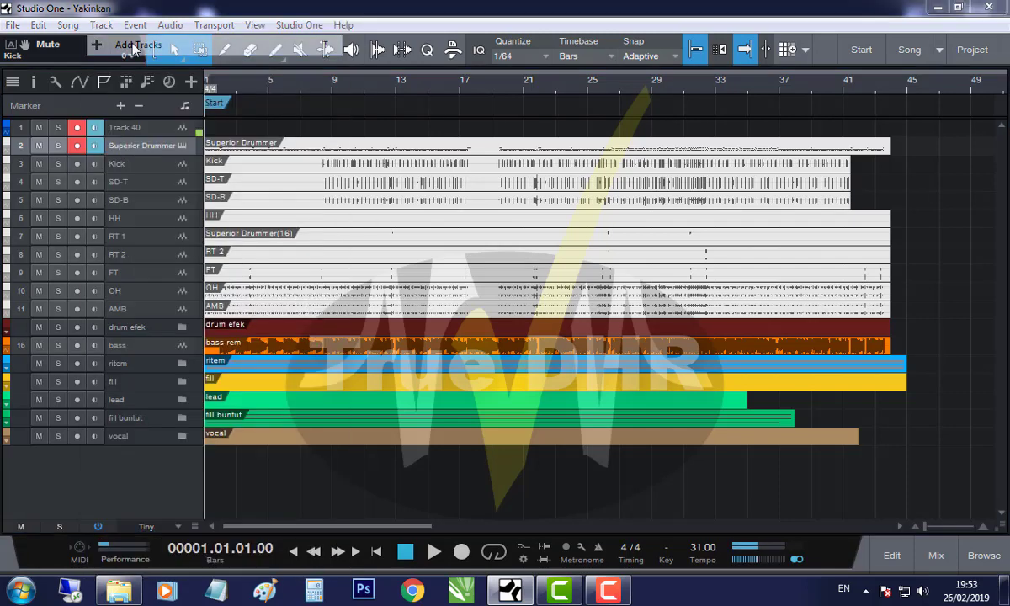
pyautogui.write('DRUM')
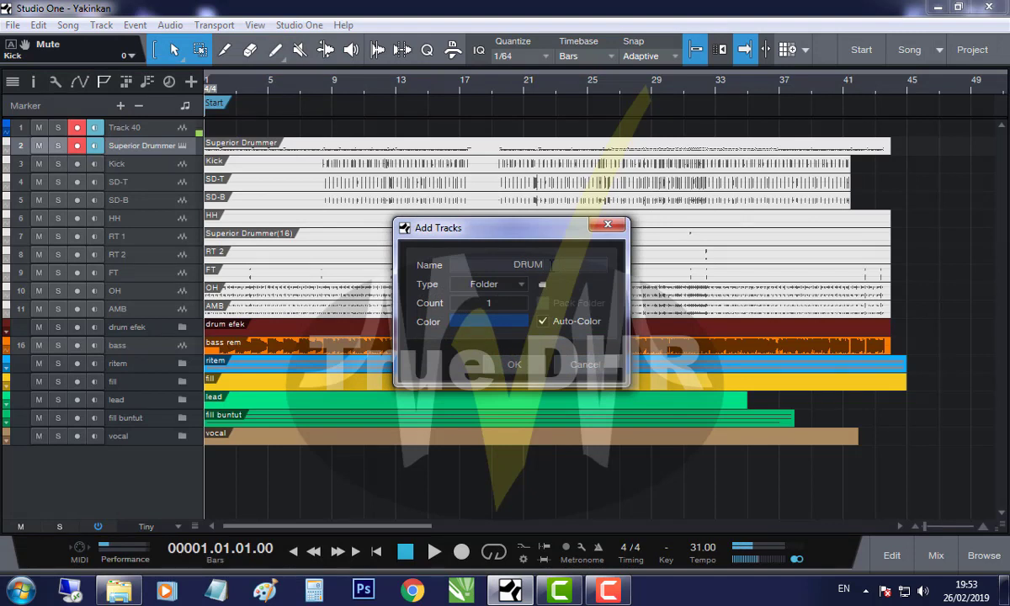
pyautogui.click(492, 284)
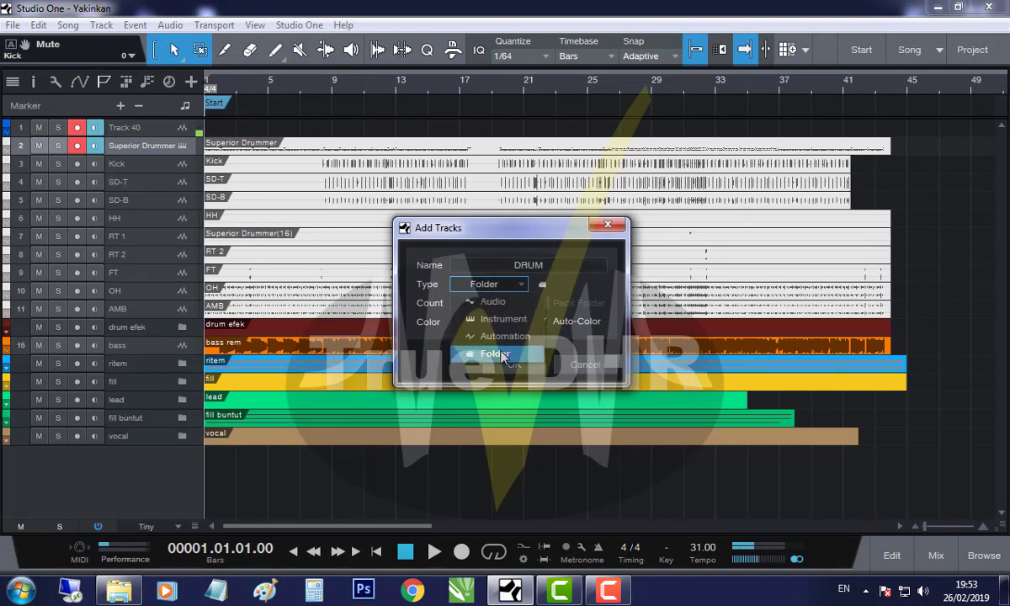
pyautogui.click(503, 355)
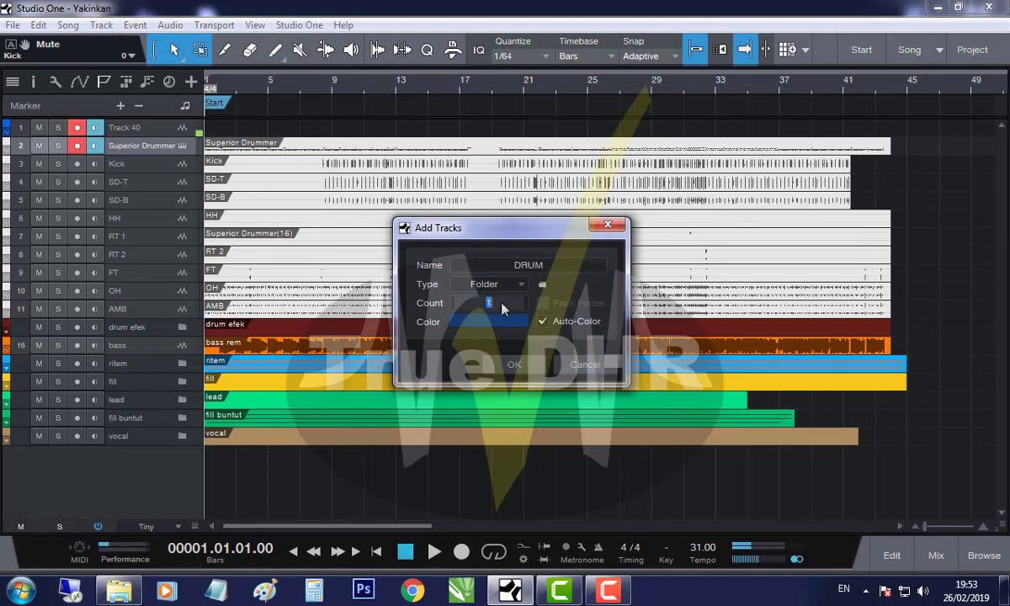
pyautogui.click(514, 364)
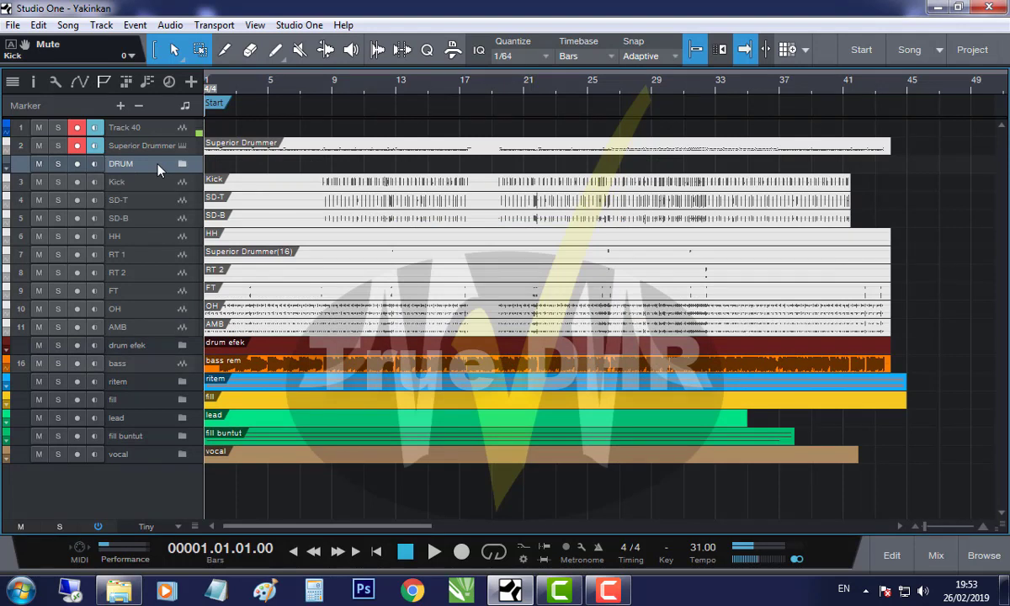
# Step: Move the drum tracks from Kick through AMB into the DRUM folder, and check that the folder collapses and expands
pyautogui.click(155, 192)
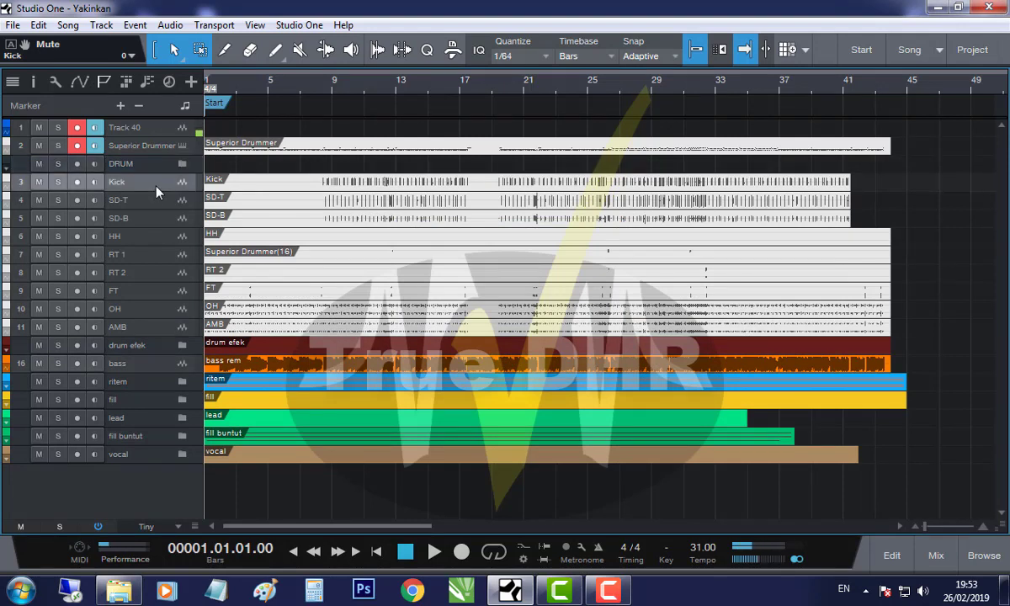
pyautogui.moveTo(156, 192); pyautogui.dragTo(145, 168)
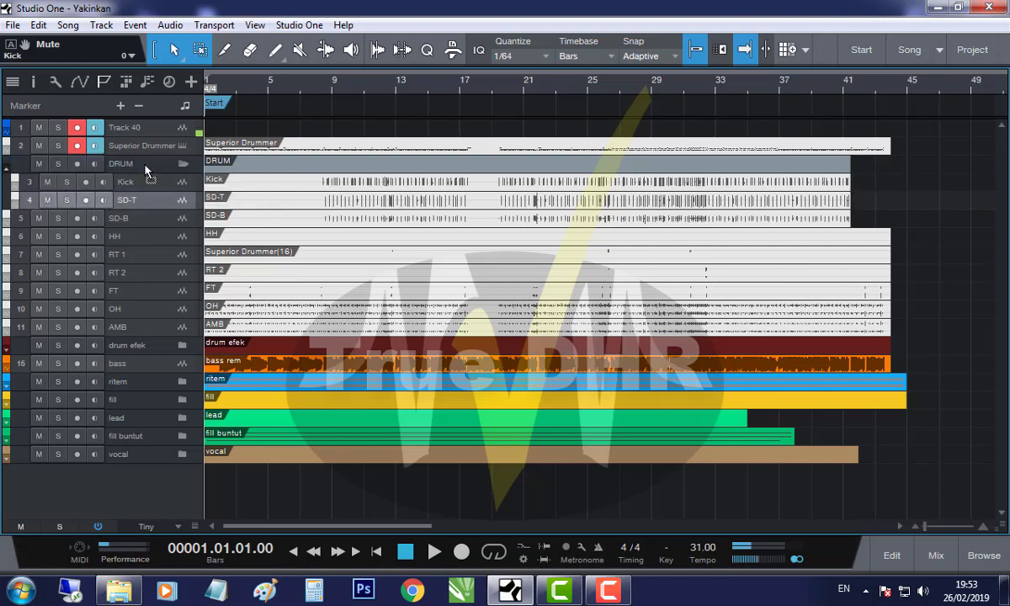
pyautogui.click(149, 181)
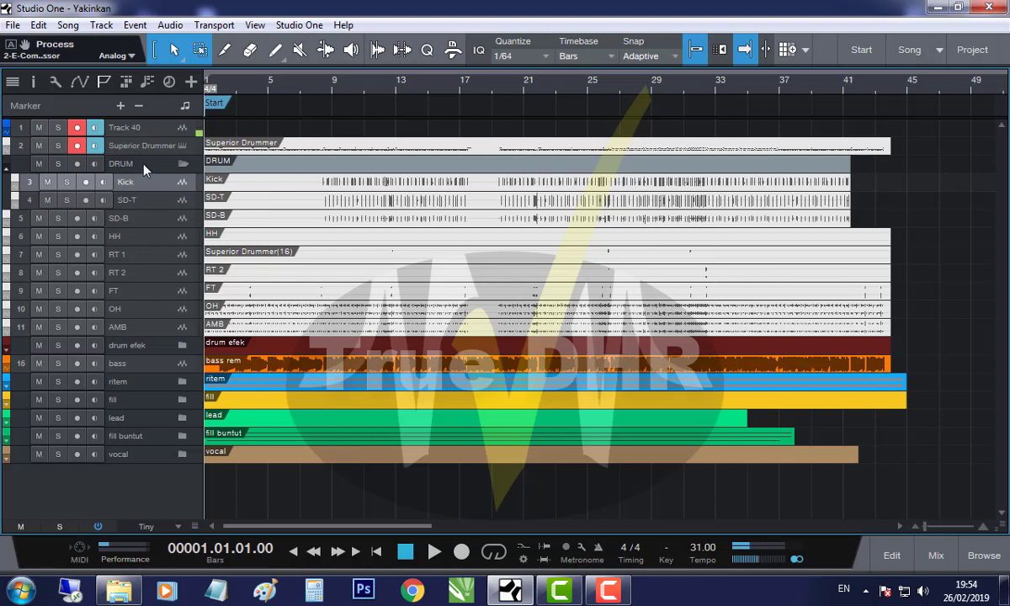
pyautogui.click(141, 220)
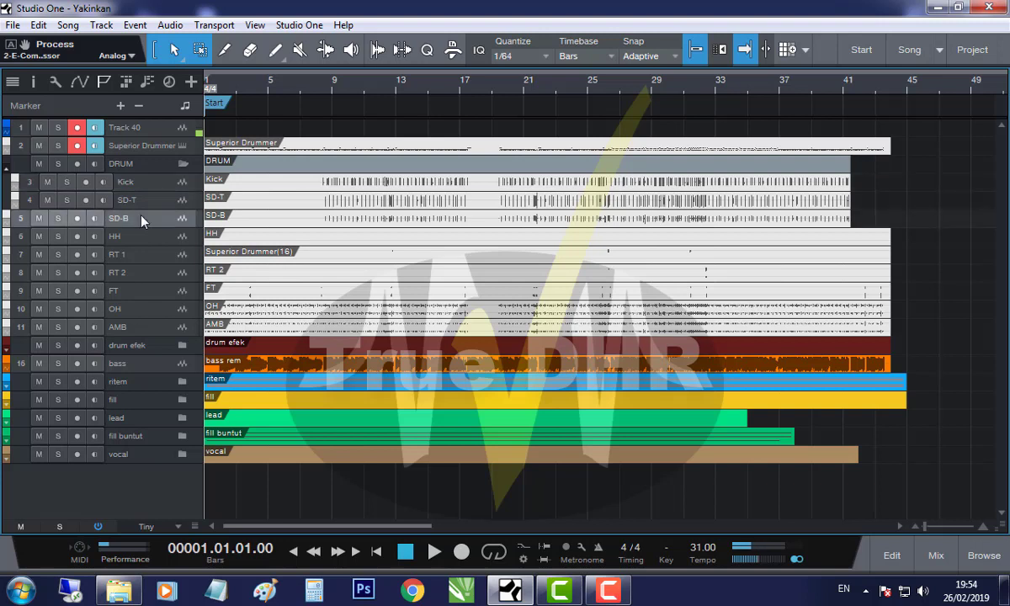
pyautogui.keyDown('shift'); pyautogui.click(145, 328); pyautogui.keyUp('shift')
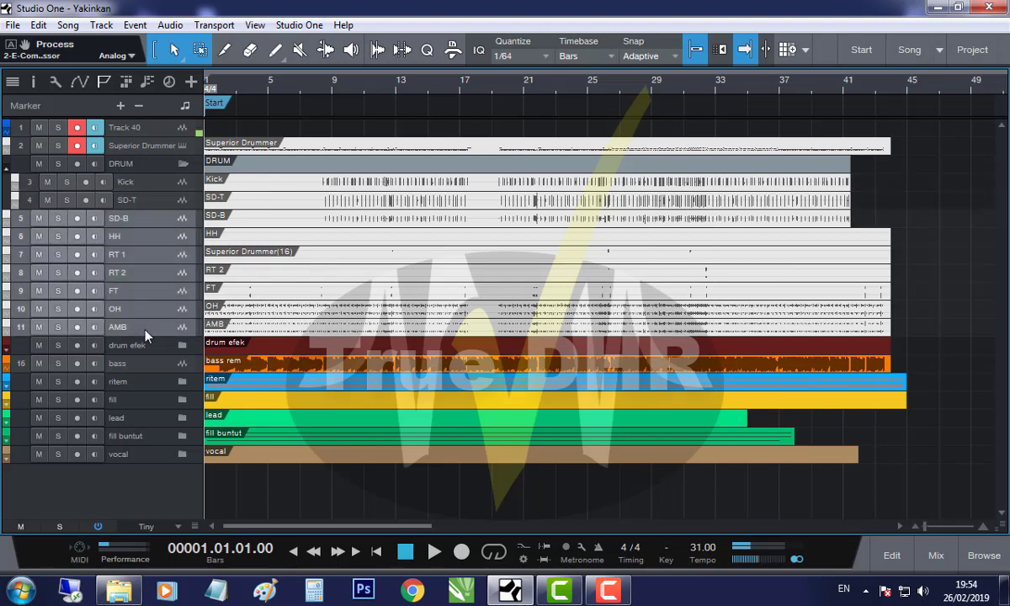
pyautogui.moveTo(153, 228); pyautogui.dragTo(154, 175)
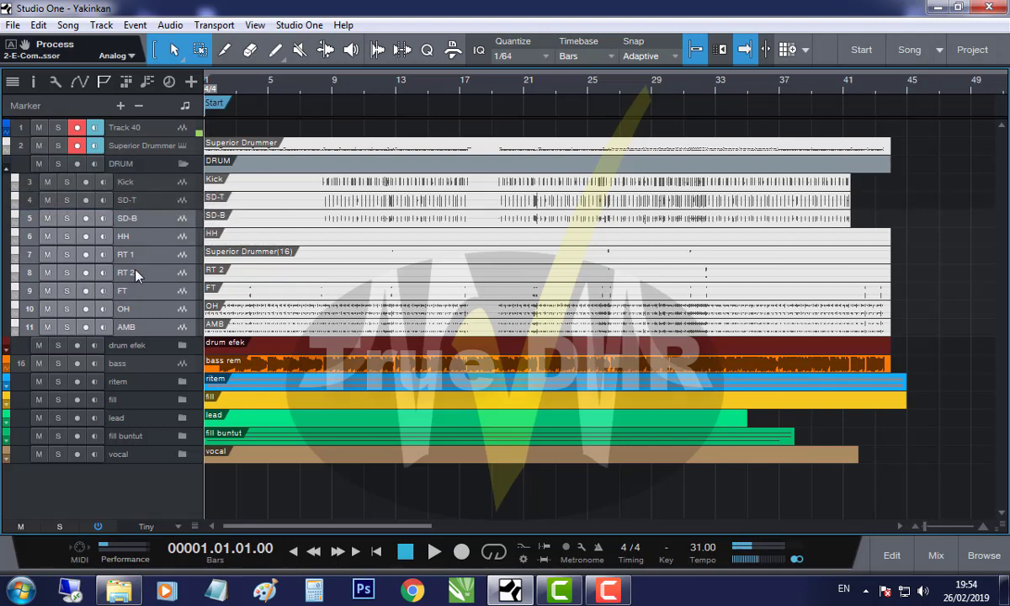
pyautogui.click(181, 163)
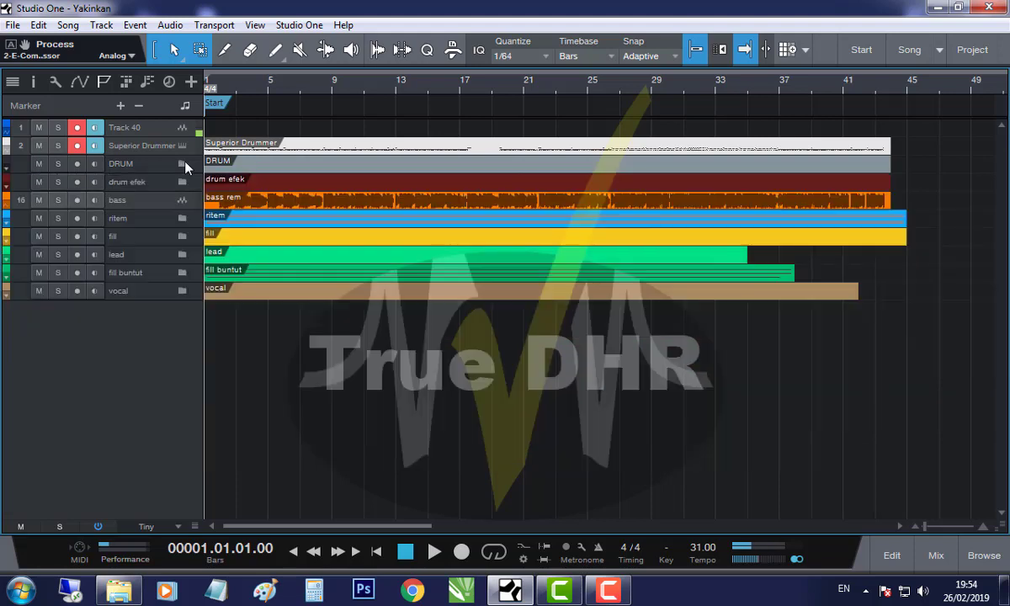
pyautogui.click(181, 164)
# Step: Mute the DRUM folder, play a short passage without the drums, and unmute the DRUM and drum efek folders
pyautogui.click(38, 163)
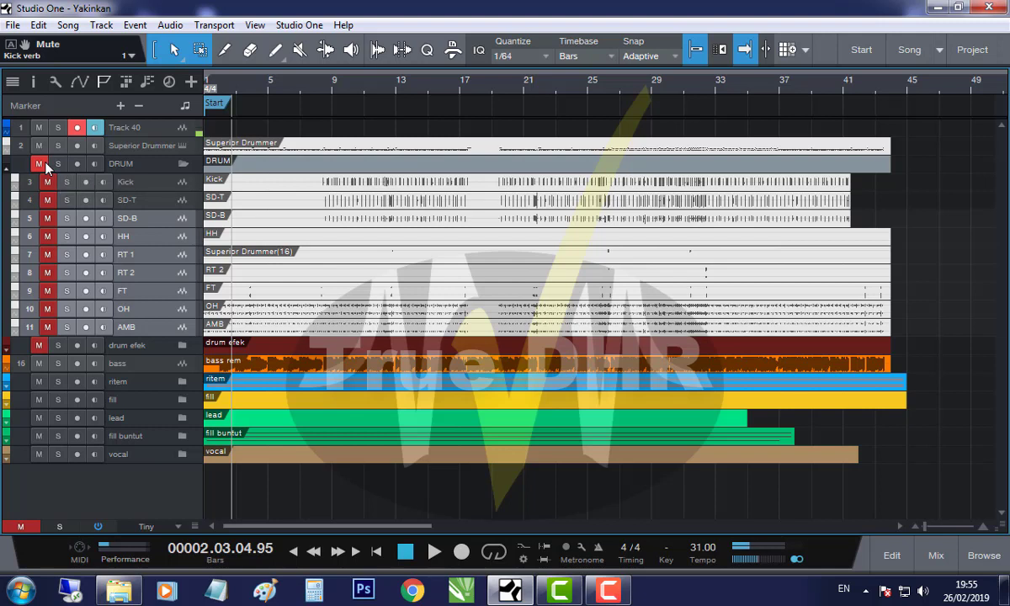
pyautogui.press('space')
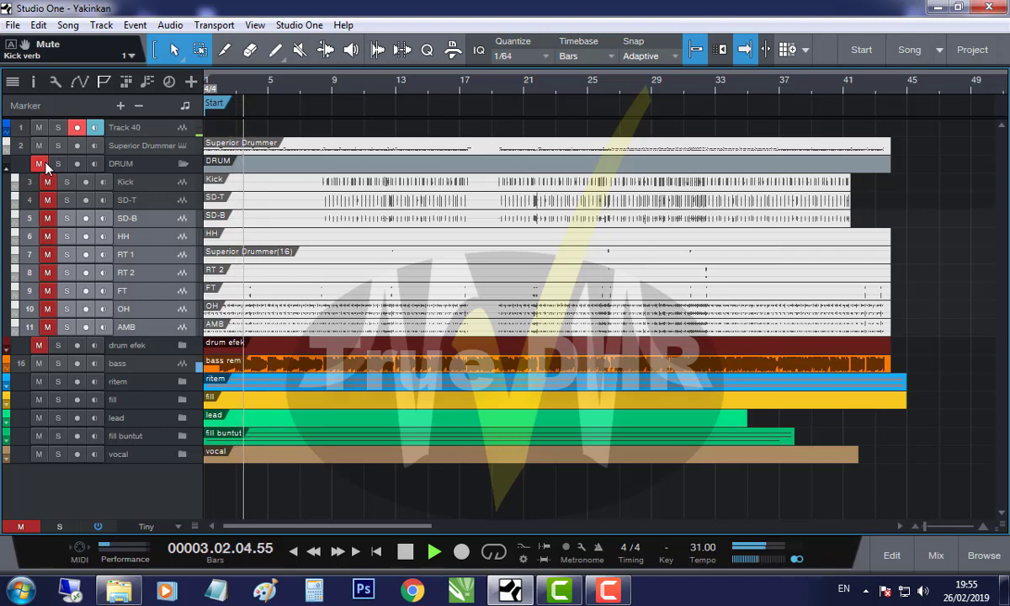
pyautogui.press('space')
pyautogui.click(38, 164)
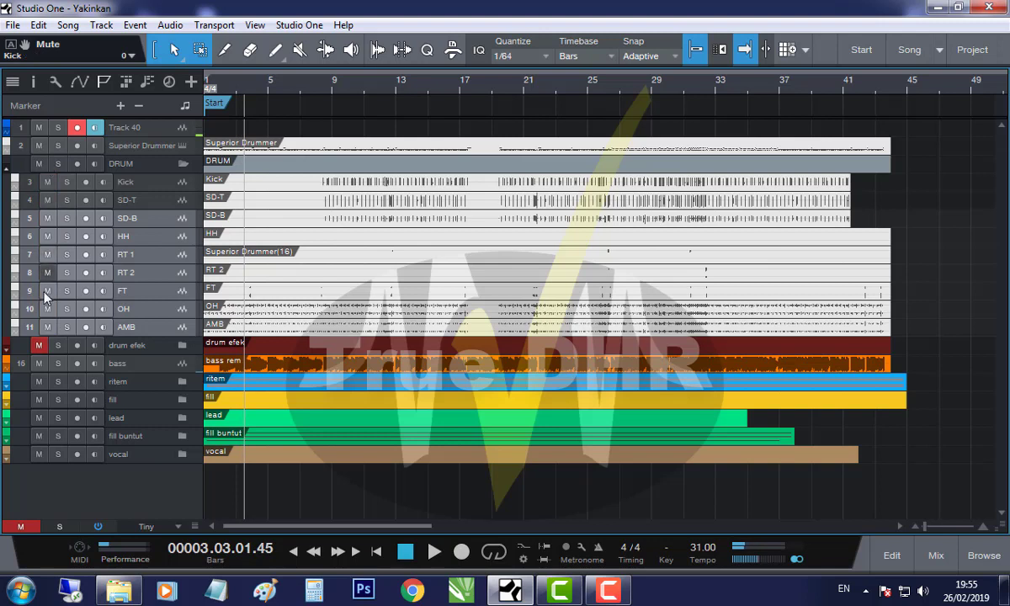
pyautogui.click(40, 345)
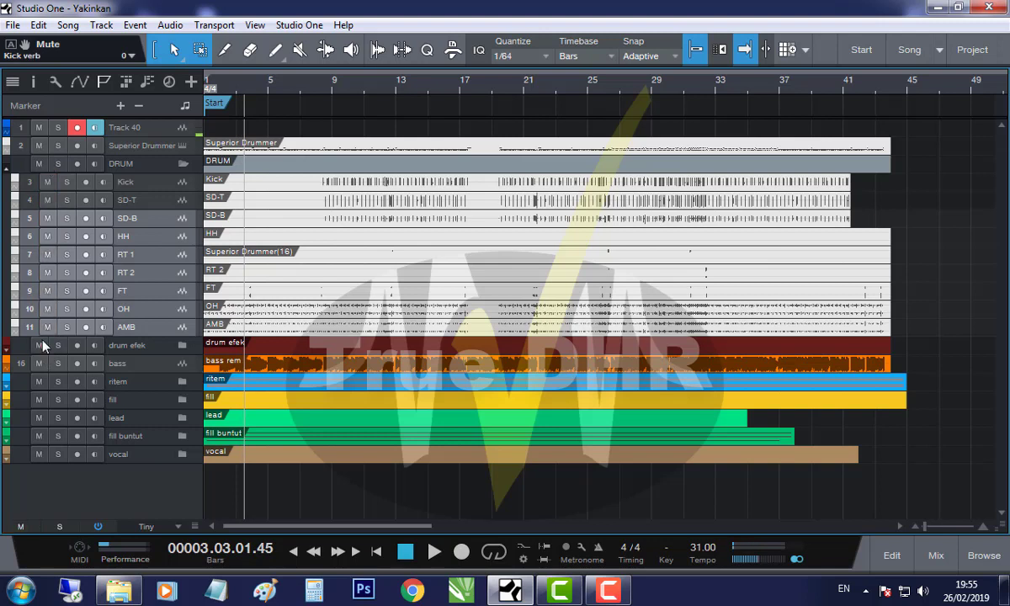
# Step: Solo the DRUM folder, play a short passage with only the drum tracks, and turn the solo off
pyautogui.click(57, 165)
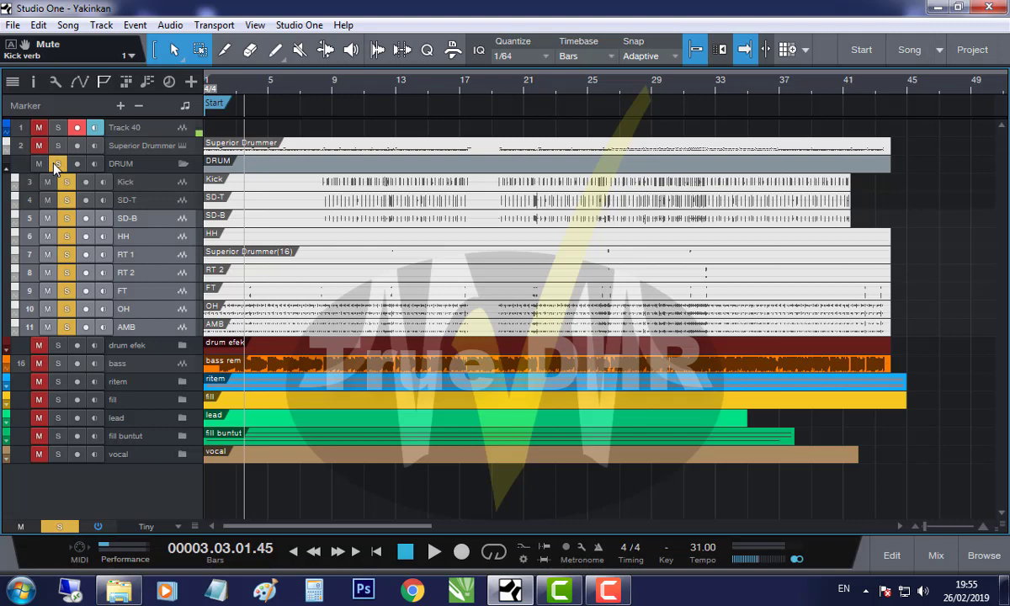
pyautogui.press('space')
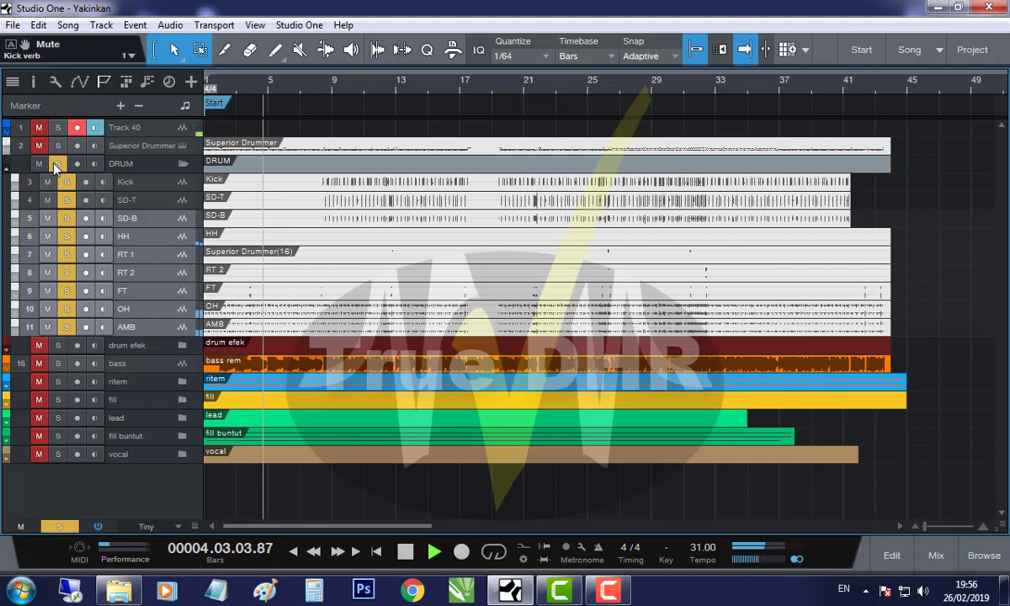
pyautogui.press('space')
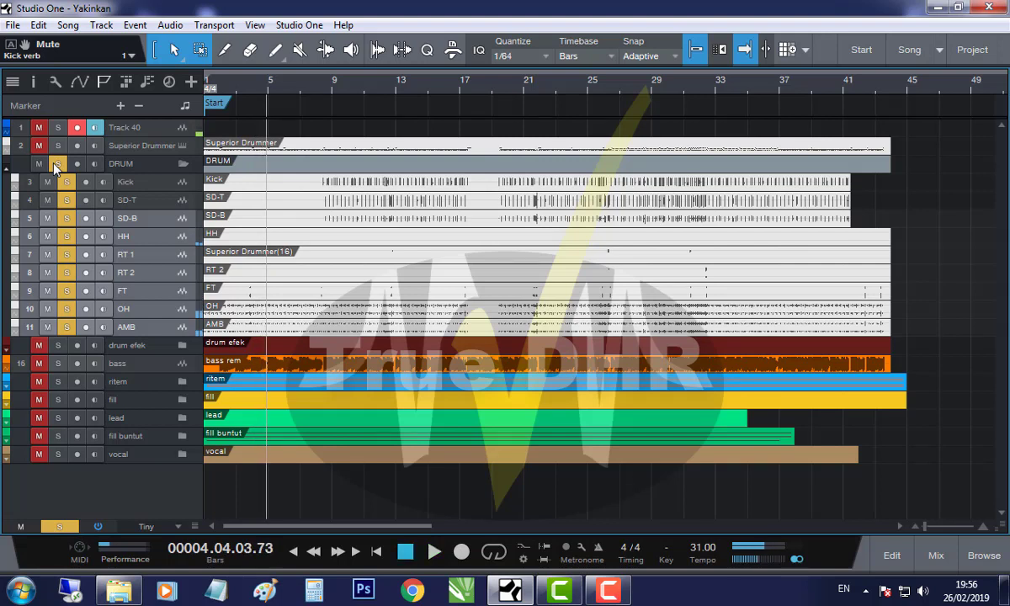
pyautogui.click(55, 164)
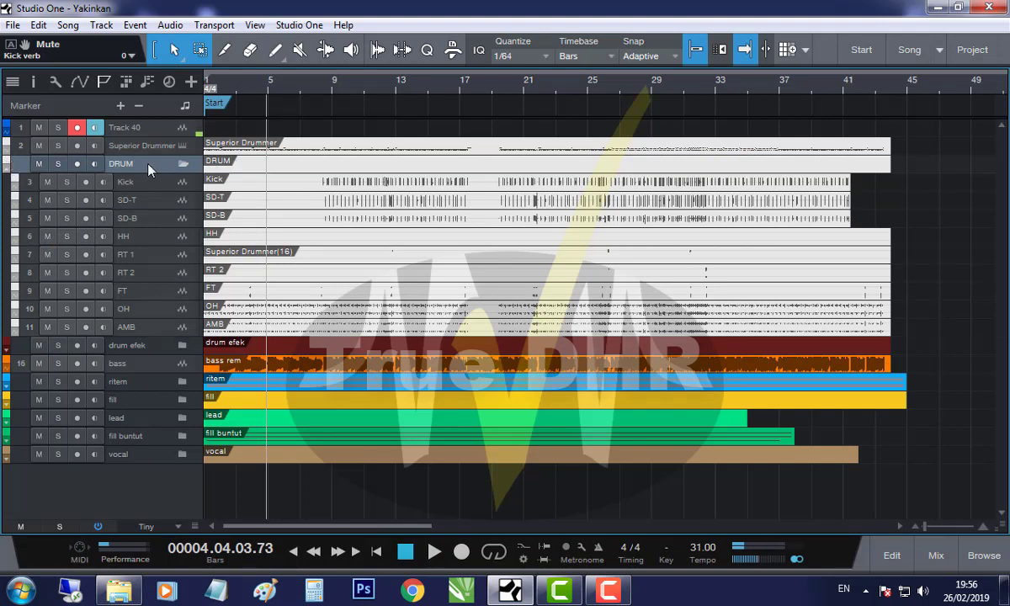
# Step: Colour the DRUM folder and all its tracks from Kick through AMB red
pyautogui.keyDown('shift'); pyautogui.click(148, 319); pyautogui.keyUp('shift')
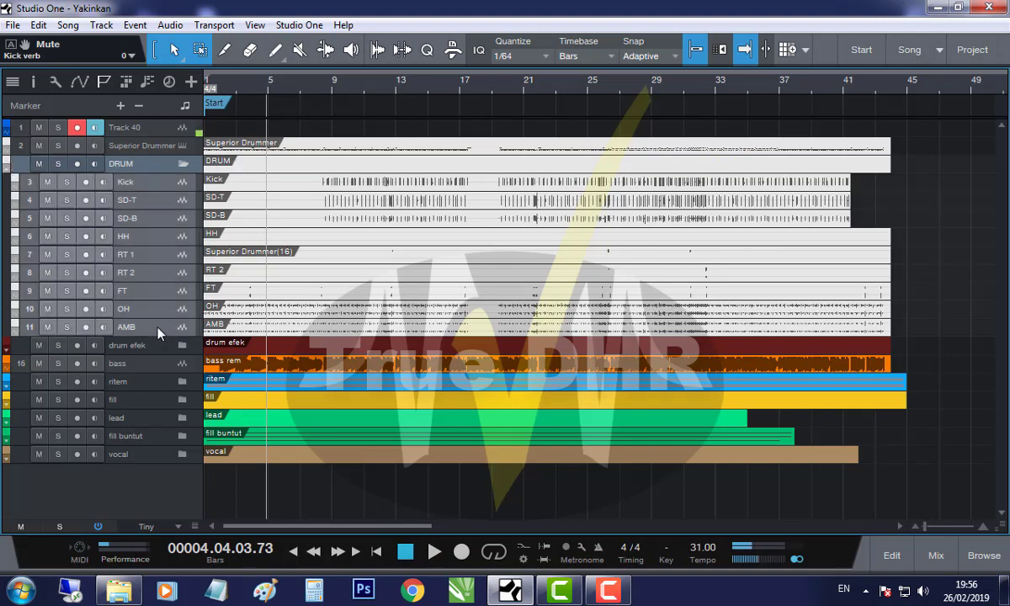
pyautogui.click(6, 162)
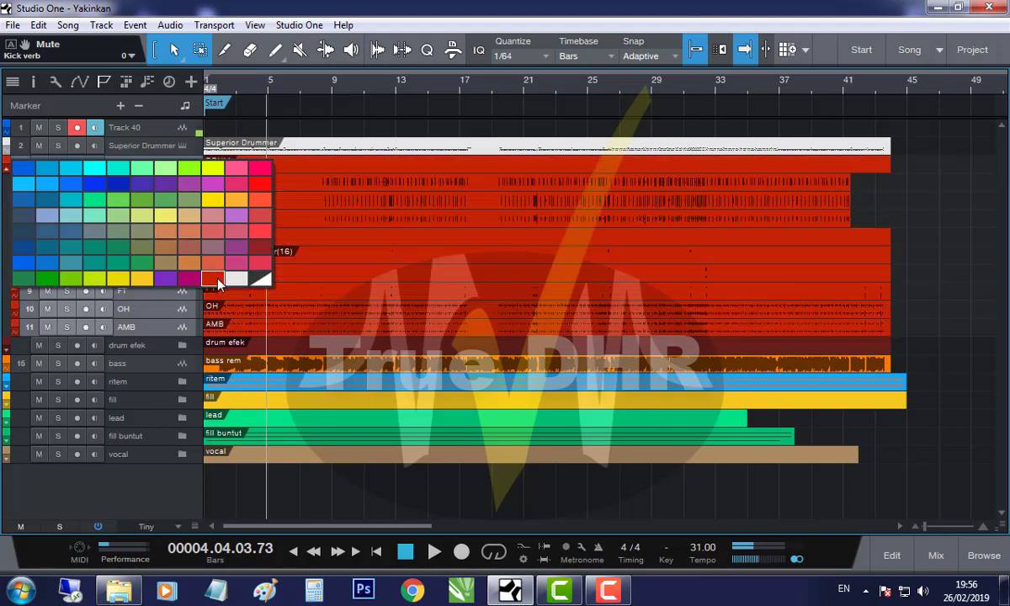
pyautogui.click(215, 280)
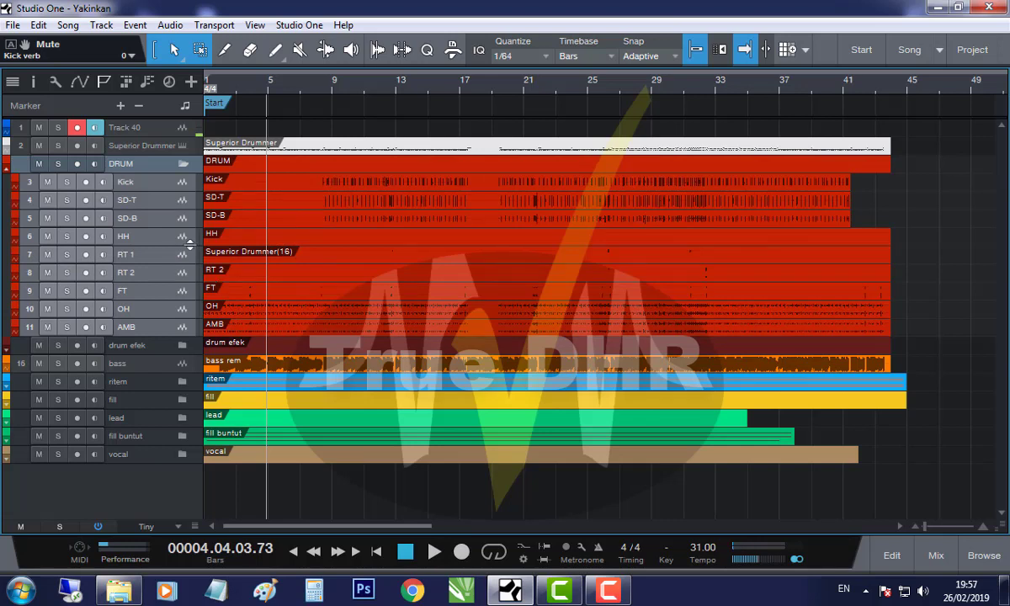
# Step: Take the tracks from Kick through AMB out of the DRUM folder and remove the emptied folder track
pyautogui.click(160, 184)
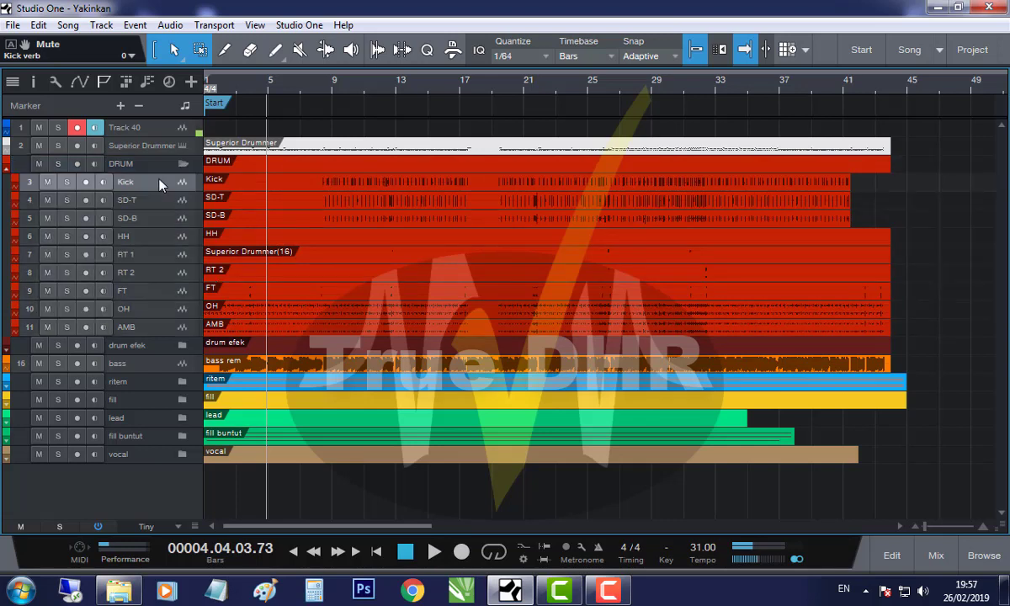
pyautogui.keyDown('shift'); pyautogui.click(158, 331); pyautogui.keyUp('shift')
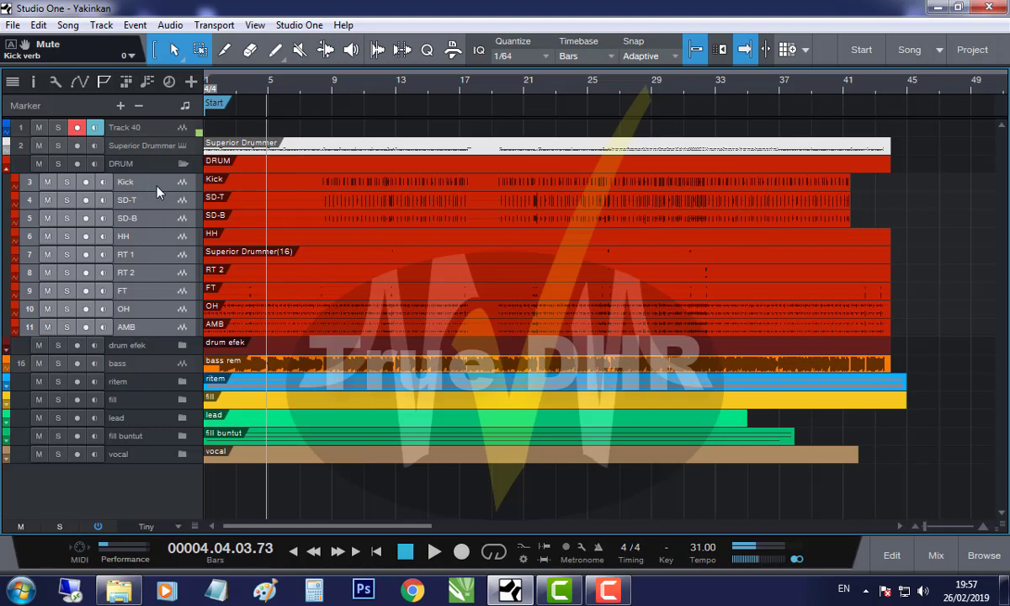
pyautogui.moveTo(157, 192); pyautogui.dragTo(154, 169)
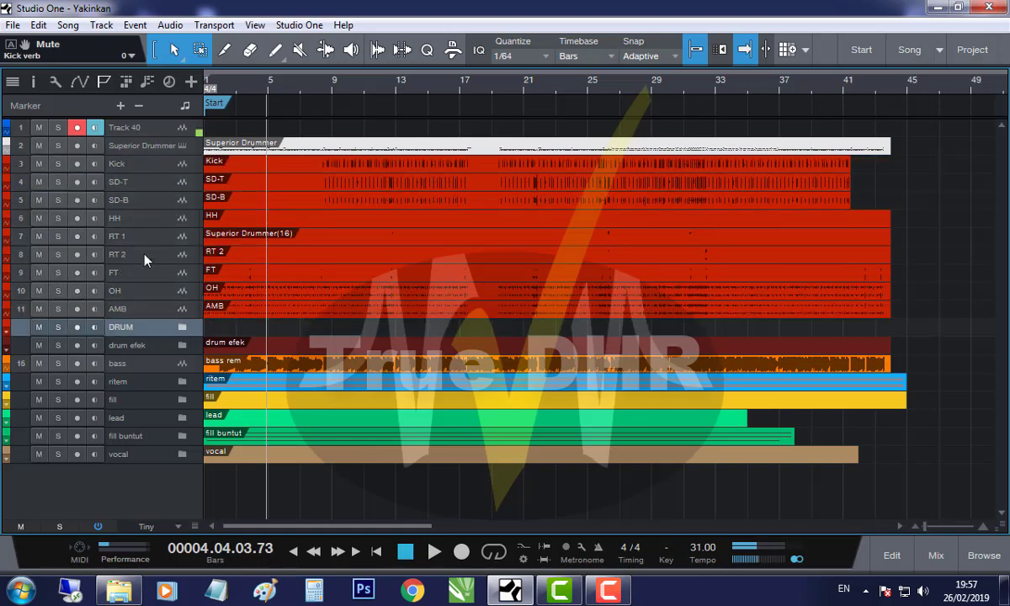
pyautogui.rightClick(158, 331)
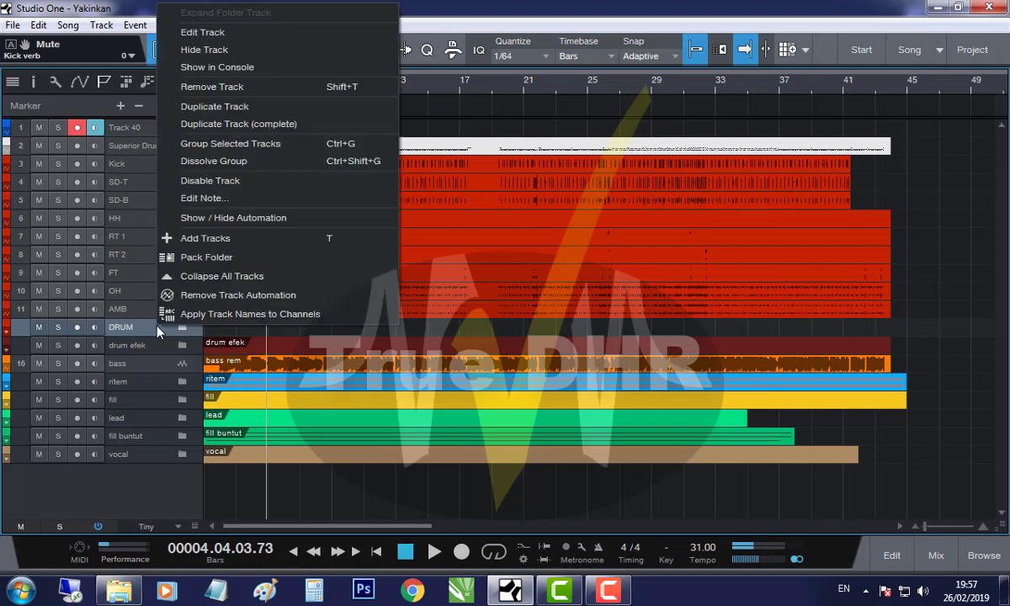
pyautogui.click(217, 89)
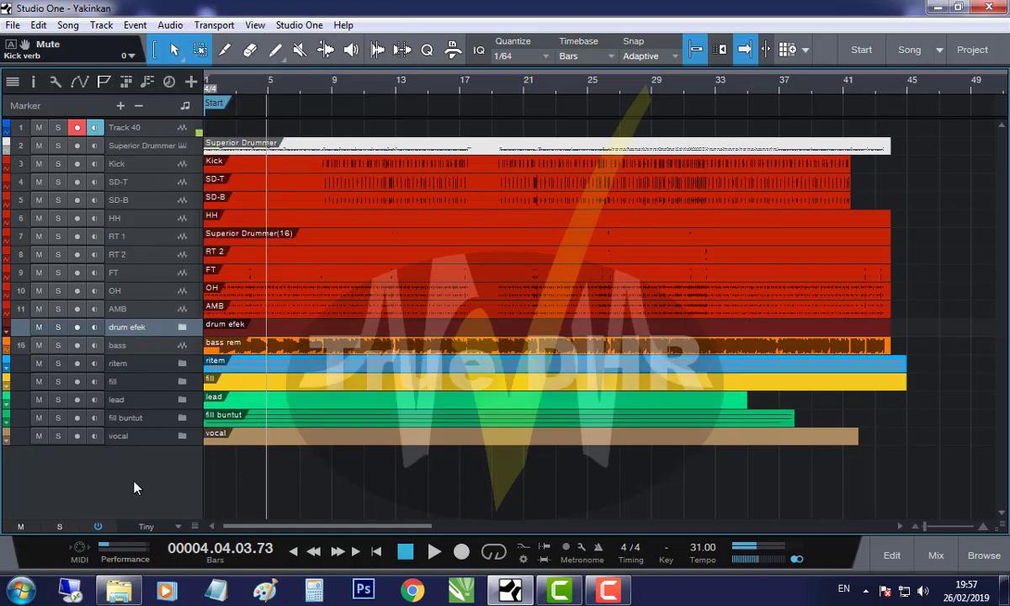
# Step: Pack the tracks from Kick through AMB into a new folder track using Pack Folder
pyautogui.click(148, 169)
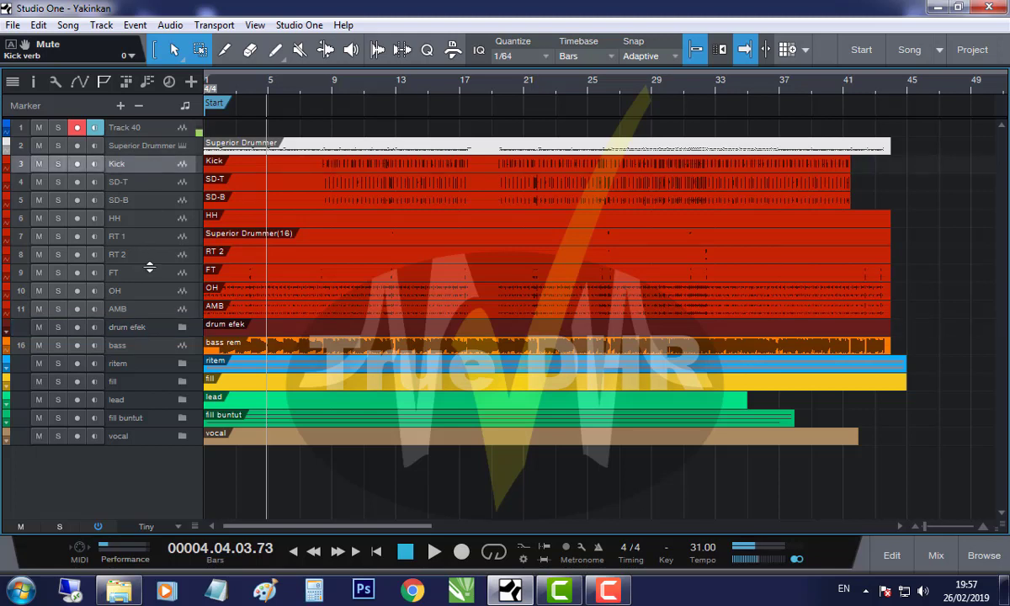
pyautogui.keyDown('shift'); pyautogui.click(160, 312); pyautogui.keyUp('shift')
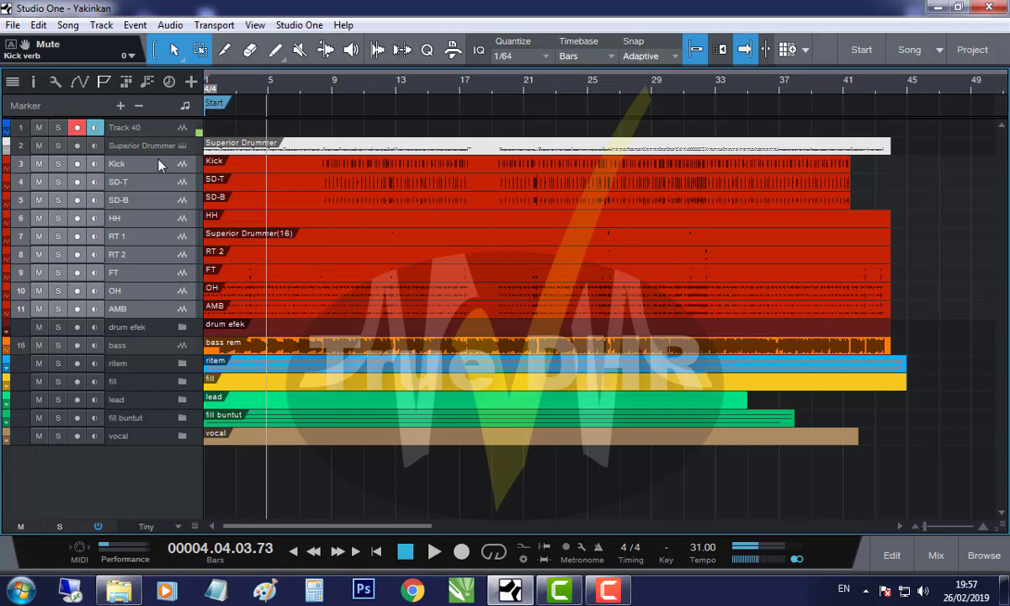
pyautogui.rightClick(159, 165)
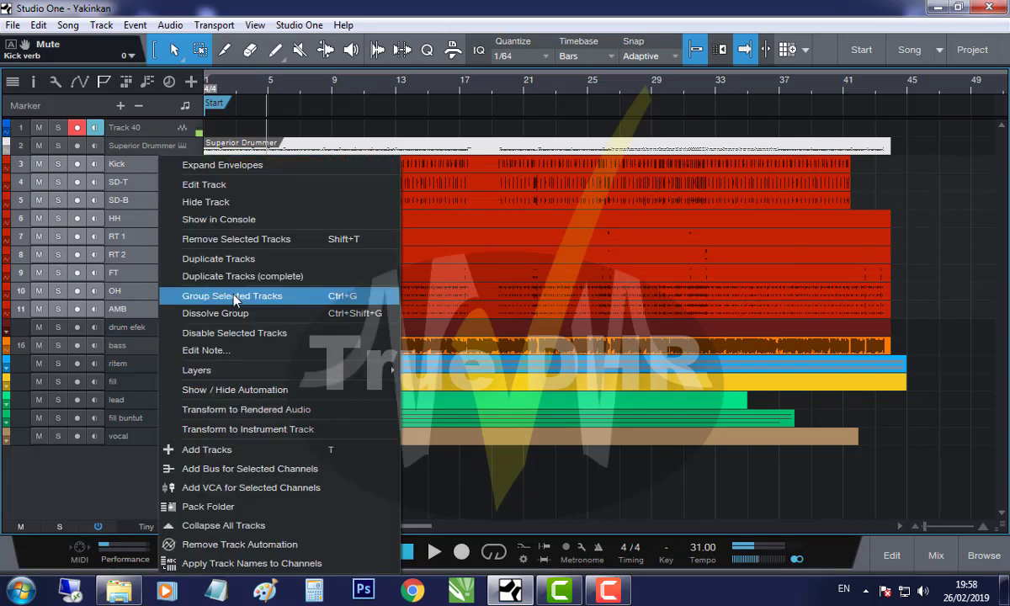
pyautogui.click(207, 506)
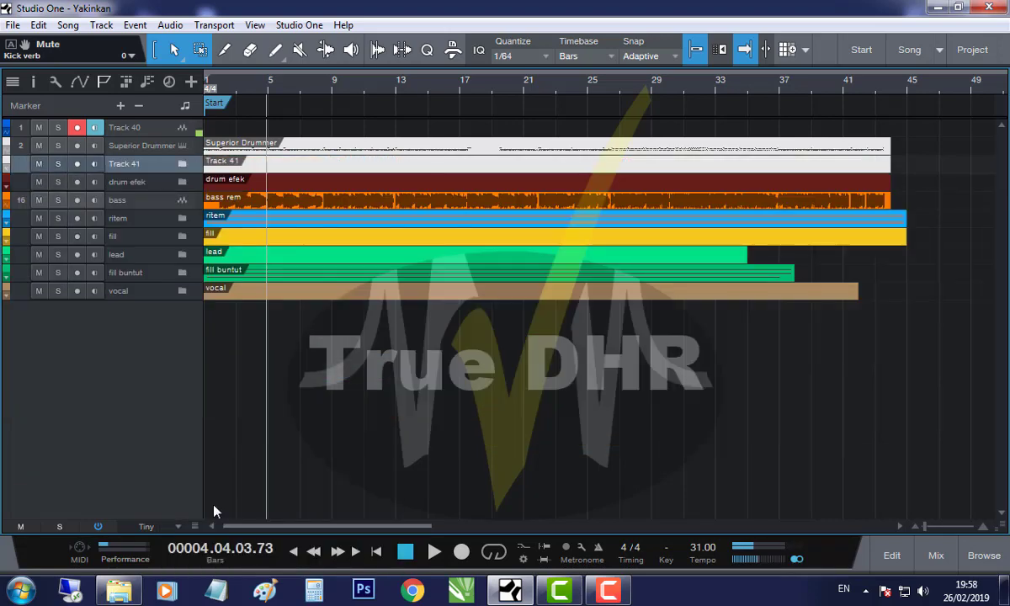
# Step: Rename the new folder track DRUM and expand it to show its tracks
pyautogui.doubleClick(124, 163)
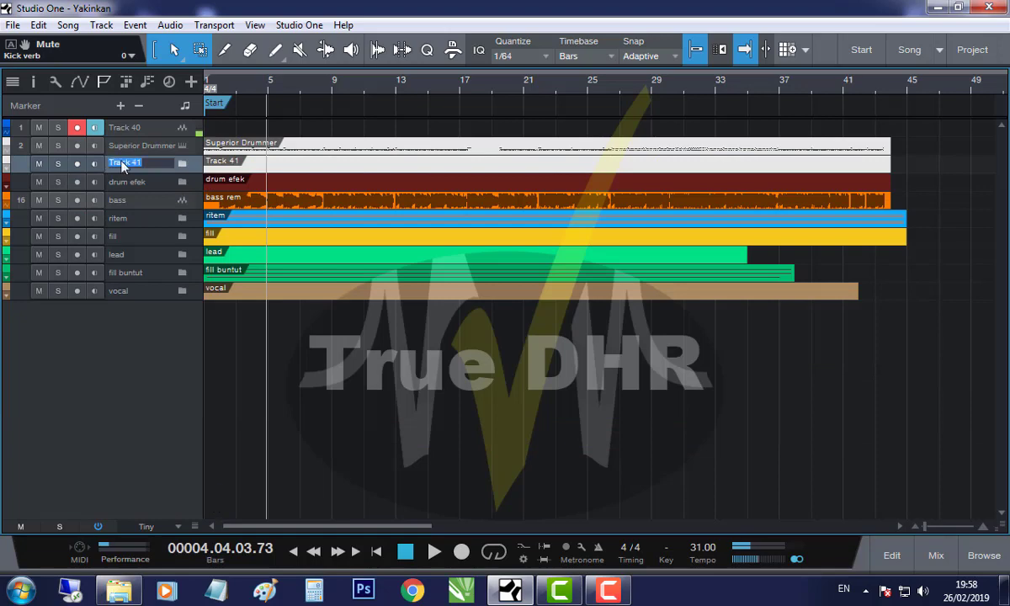
pyautogui.write('DRUM')
pyautogui.press('Return')
pyautogui.click(182, 164)
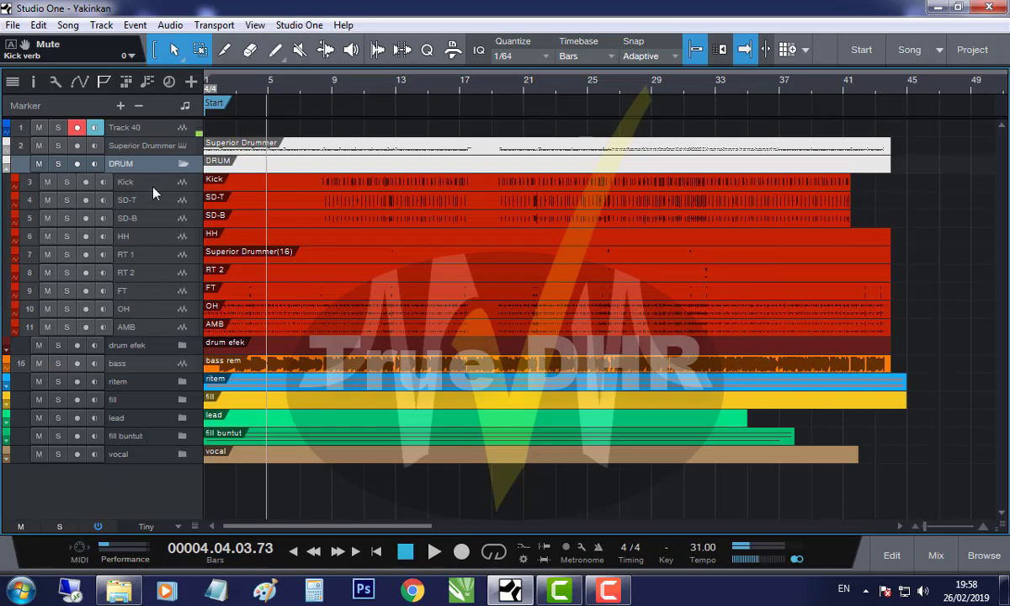
# Step: Take the tracks from Kick through AMB out of the DRUM folder and remove that folder track
pyautogui.click(154, 183)
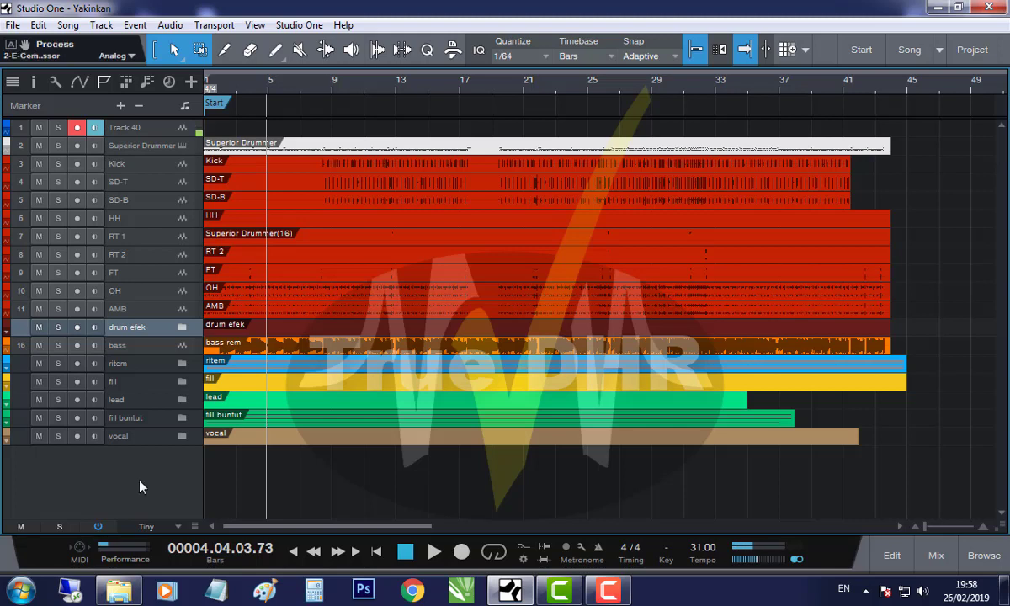
# Step: Add six mono audio tracks named DRUM with Pack Folder enabled and ascending inputs starting from kick
pyautogui.doubleClick(139, 487)
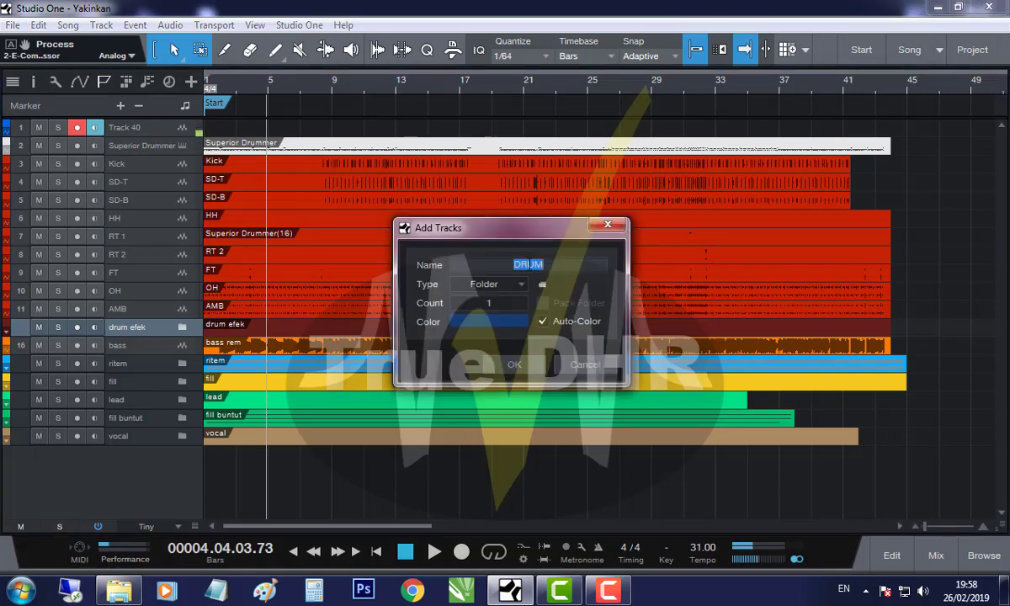
pyautogui.click(548, 264)
pyautogui.click(491, 278)
pyautogui.click(509, 304)
pyautogui.click(503, 305)
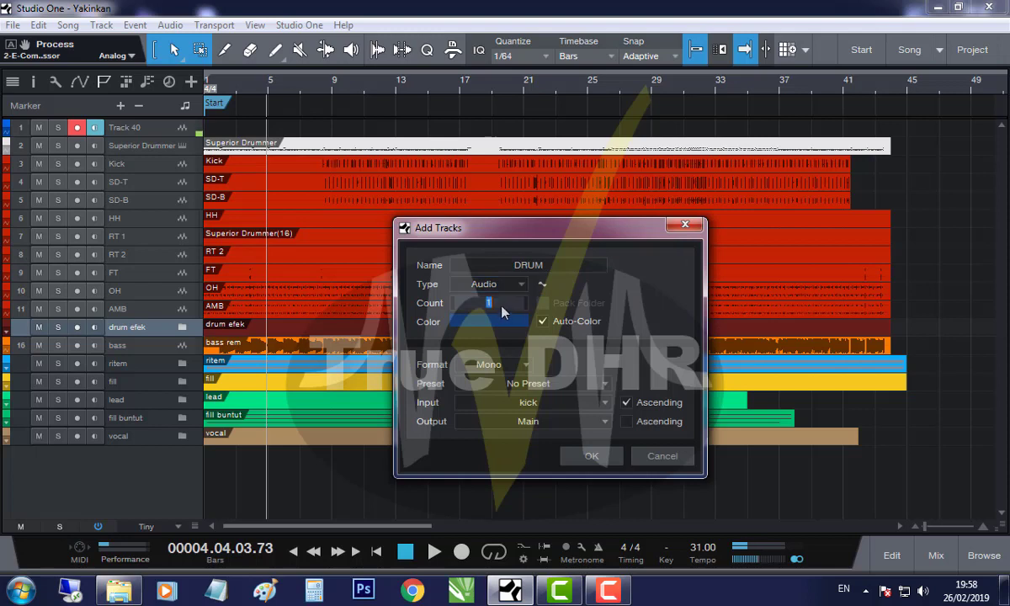
pyautogui.write('6')
pyautogui.click(548, 305)
pyautogui.click(543, 403)
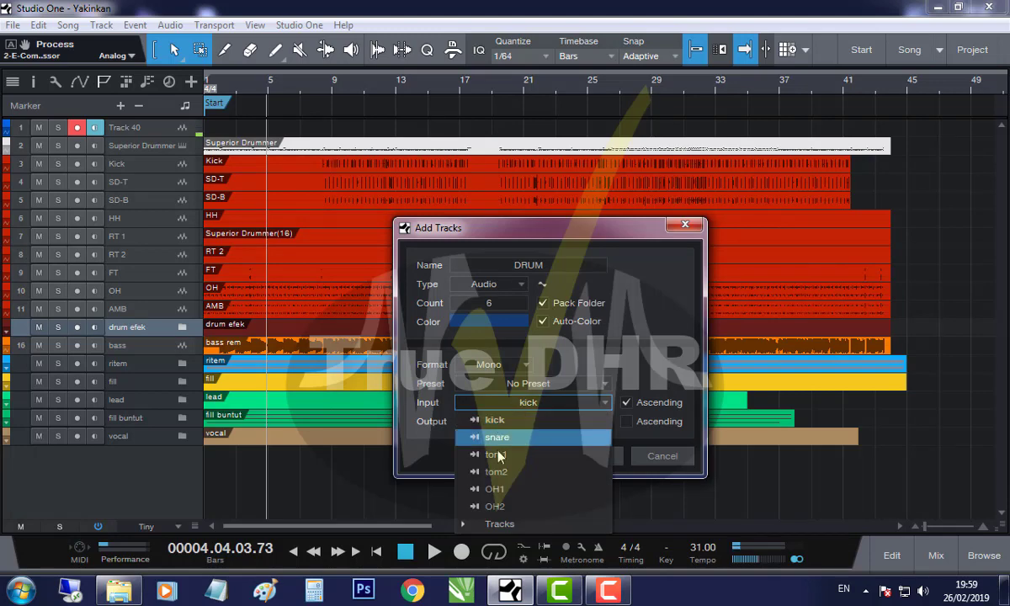
pyautogui.click(599, 369)
pyautogui.click(591, 456)
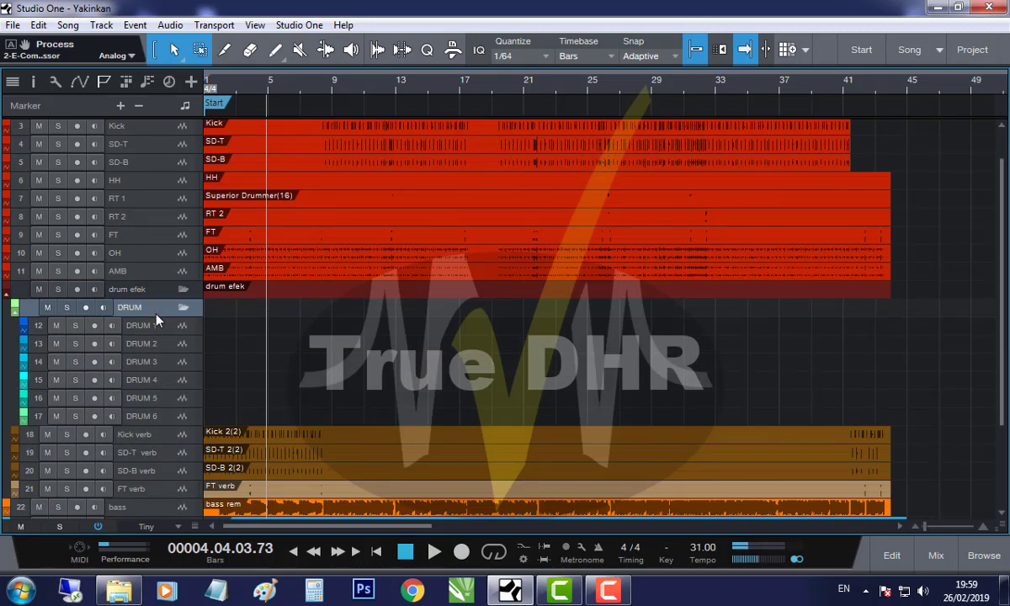
# Step: Enlarge the track height to examine the inputs assigned to DRUM 1 through DRUM 6 inside the new folder
pyautogui.scroll(2, 162, 345)
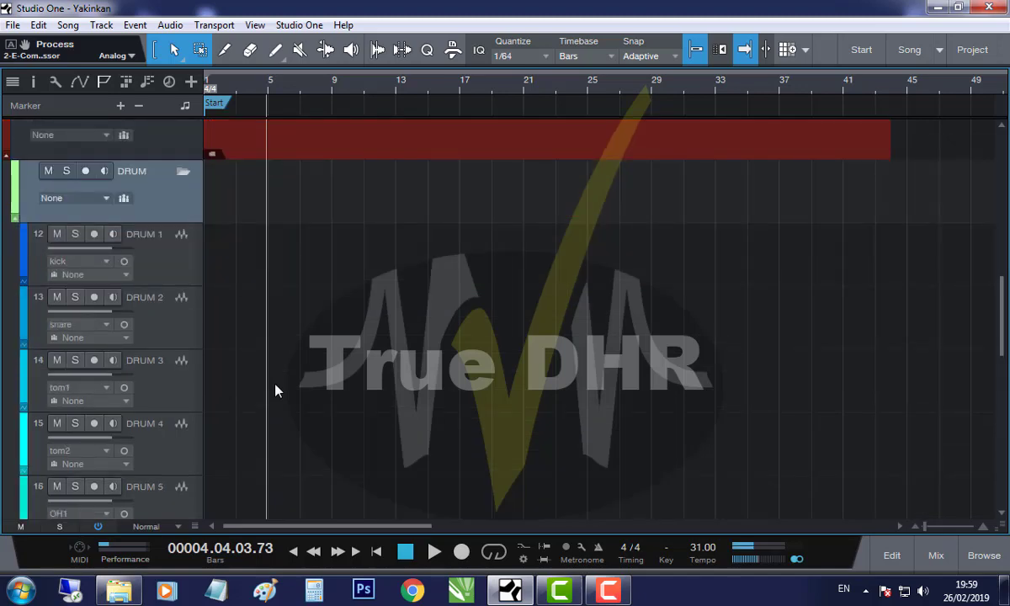
pyautogui.scroll(-1, 275, 383)
pyautogui.scroll(1, 168, 207)
pyautogui.scroll(-2, 70, 403)
pyautogui.scroll(1, 192, 381)
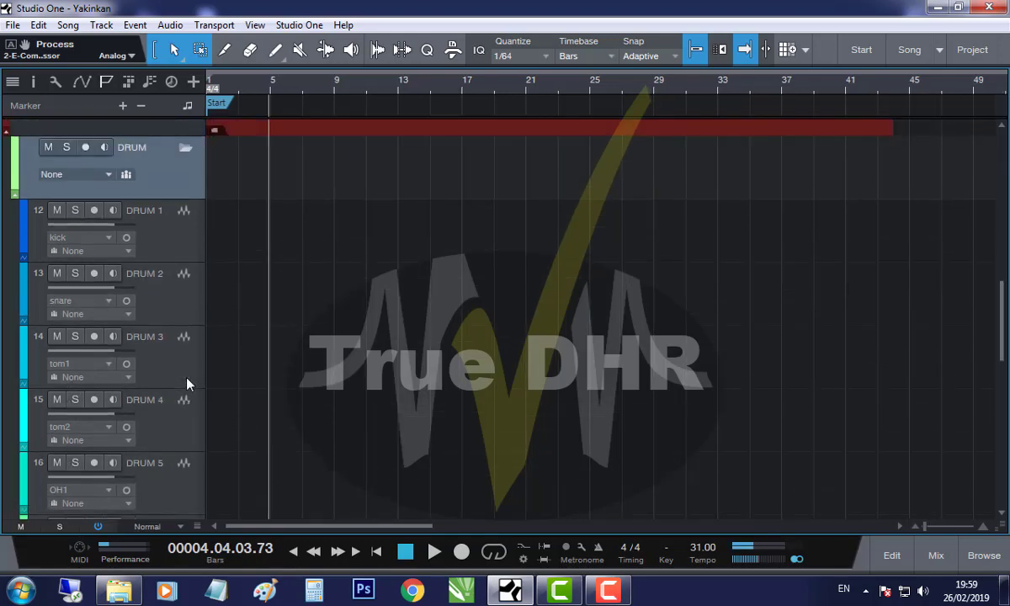
pyautogui.scroll(2, 187, 378)
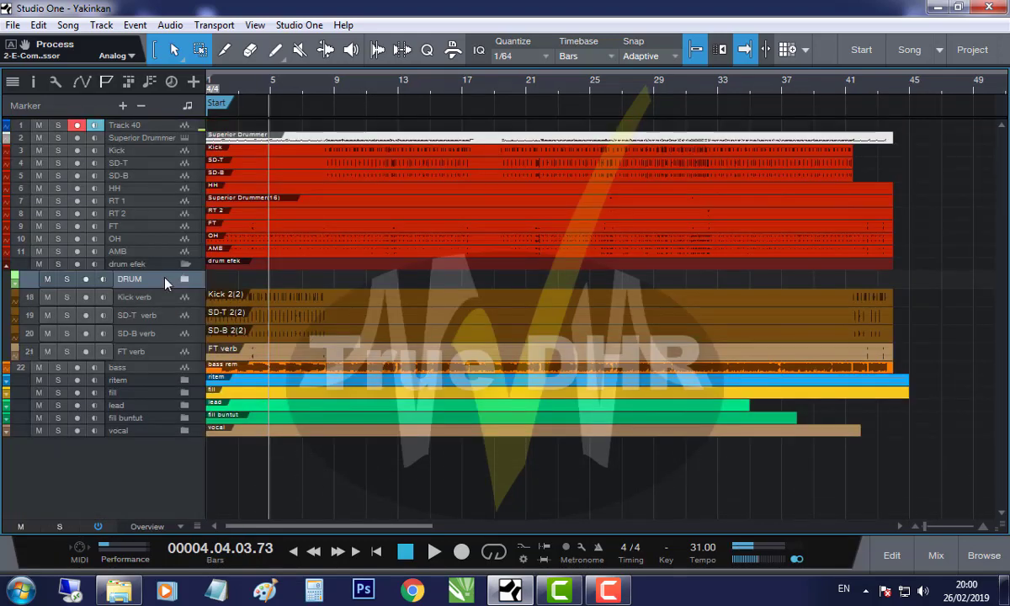
# Step: Remove the new DRUM folder and the tracks DRUM 1 through DRUM 6, and collapse the drum efek folder
pyautogui.rightClick(166, 284)
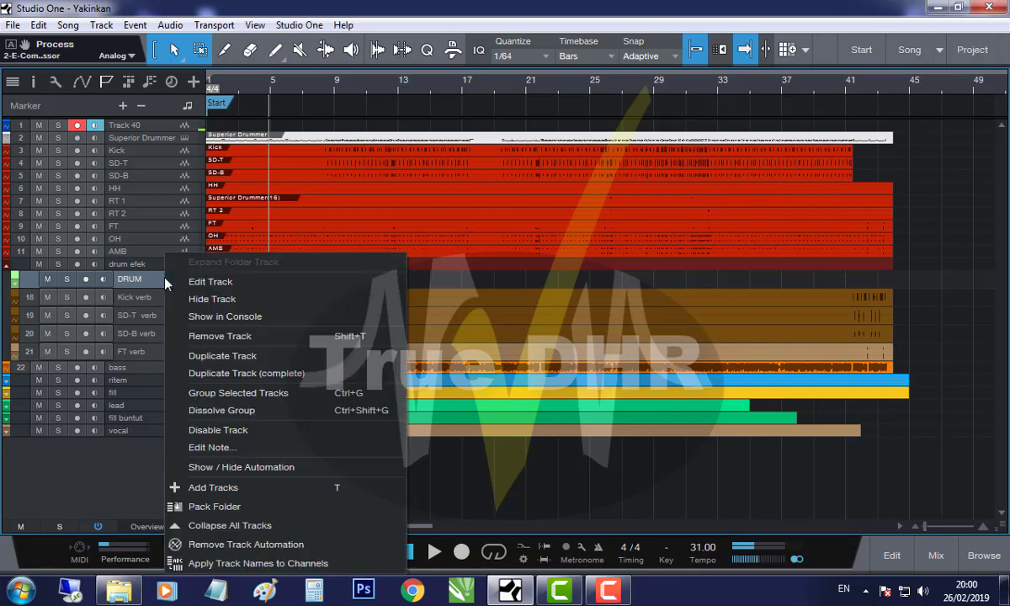
pyautogui.click(210, 336)
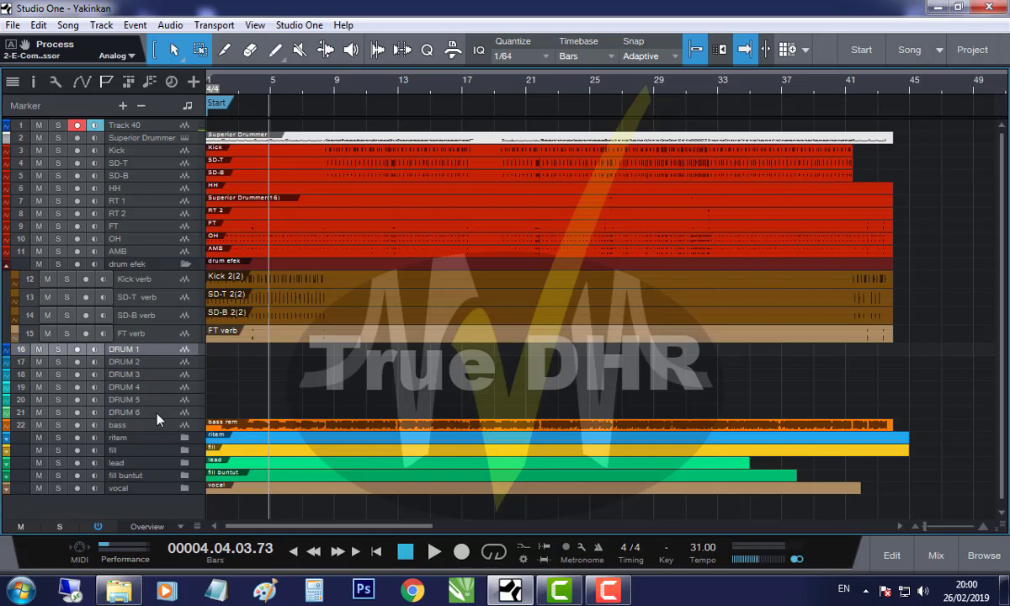
pyautogui.keyDown('shift'); pyautogui.click(148, 374); pyautogui.keyUp('shift')
pyautogui.rightClick(148, 373)
pyautogui.click(239, 86)
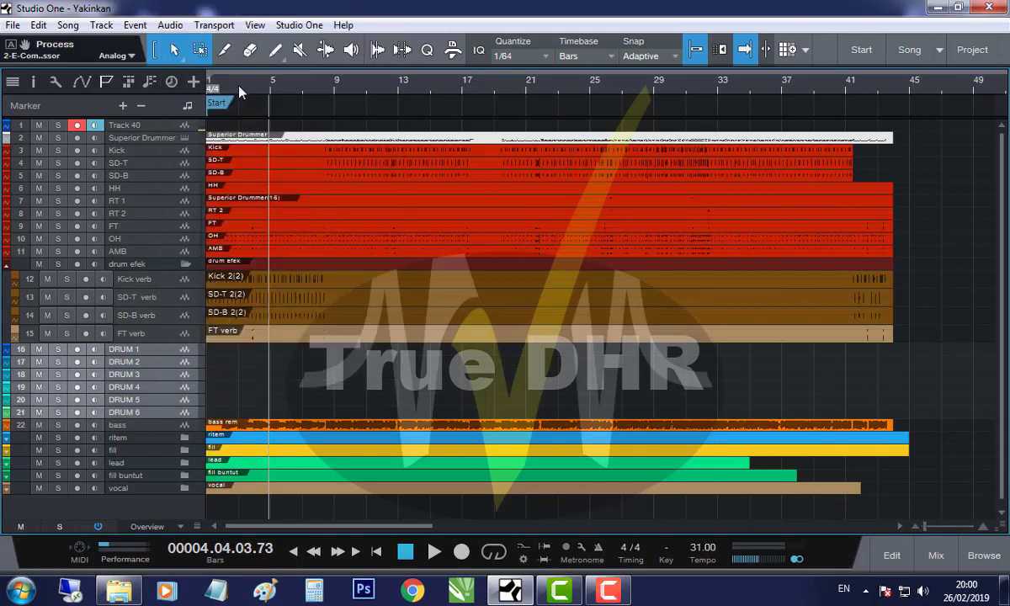
pyautogui.click(187, 265)
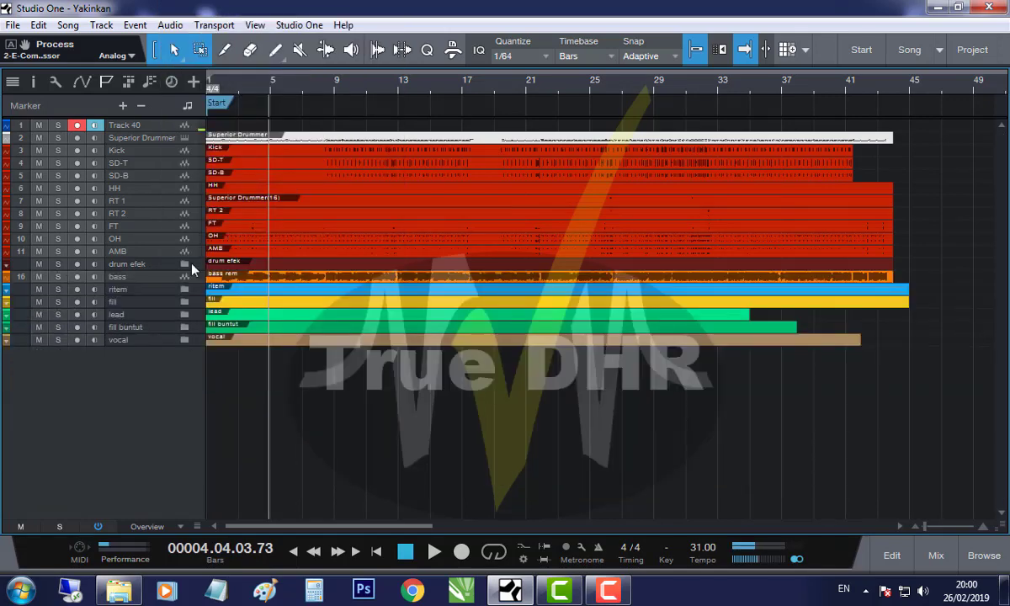